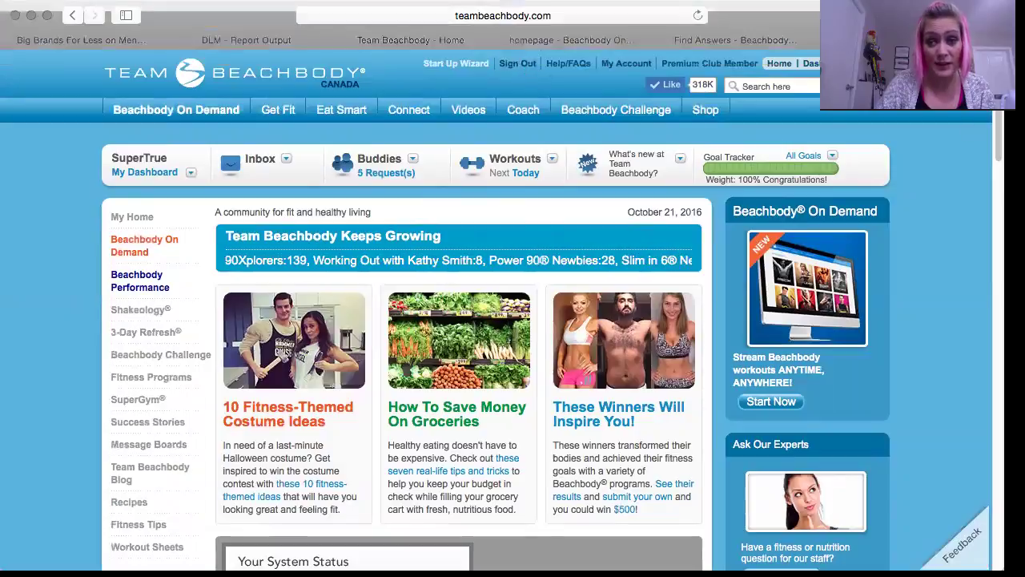
# - Scroll down the Team Beachbody home page to the footer links and legal text
pyautogui.scroll(-20, 513, 320)
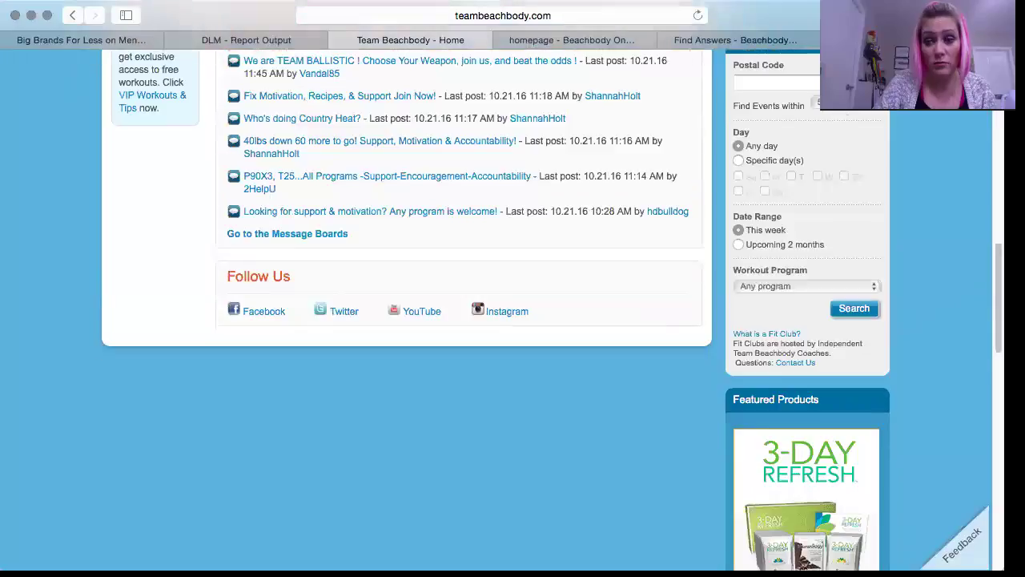
pyautogui.scroll(-15, 545, 235)
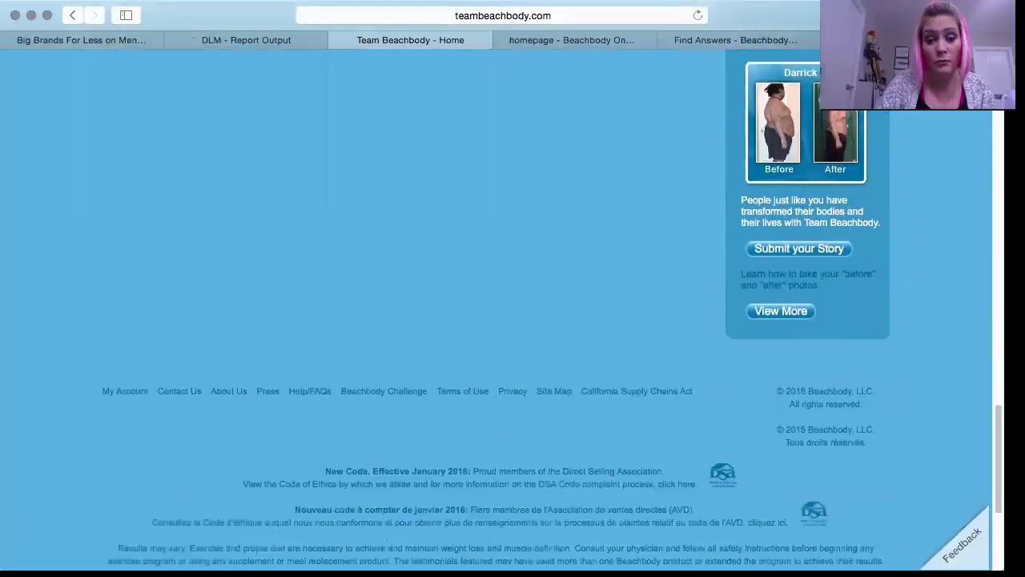
# - Open Help/FAQs from the footer and search the support site for FAQ 9658
pyautogui.click(306, 286)
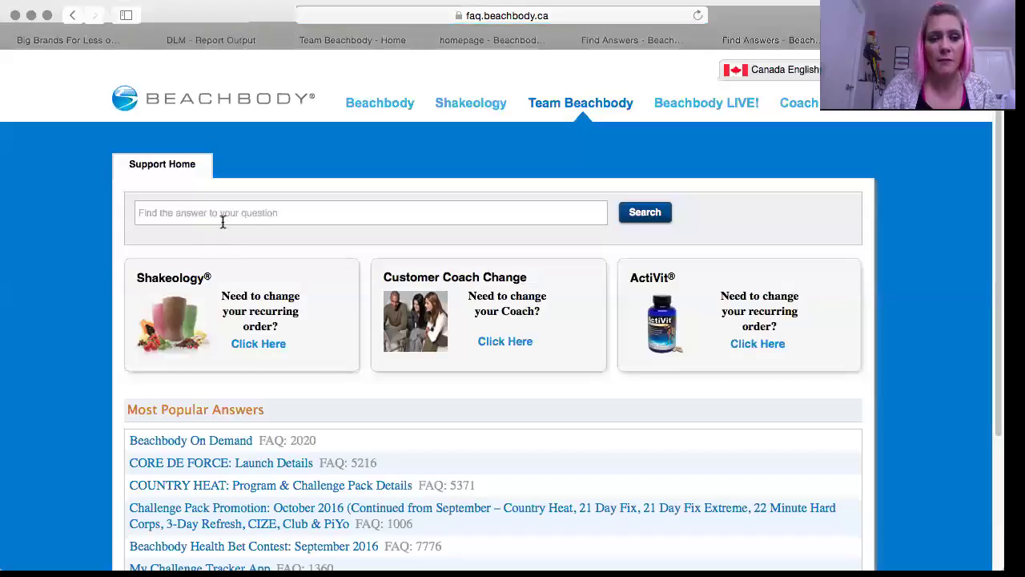
pyautogui.click(222, 215)
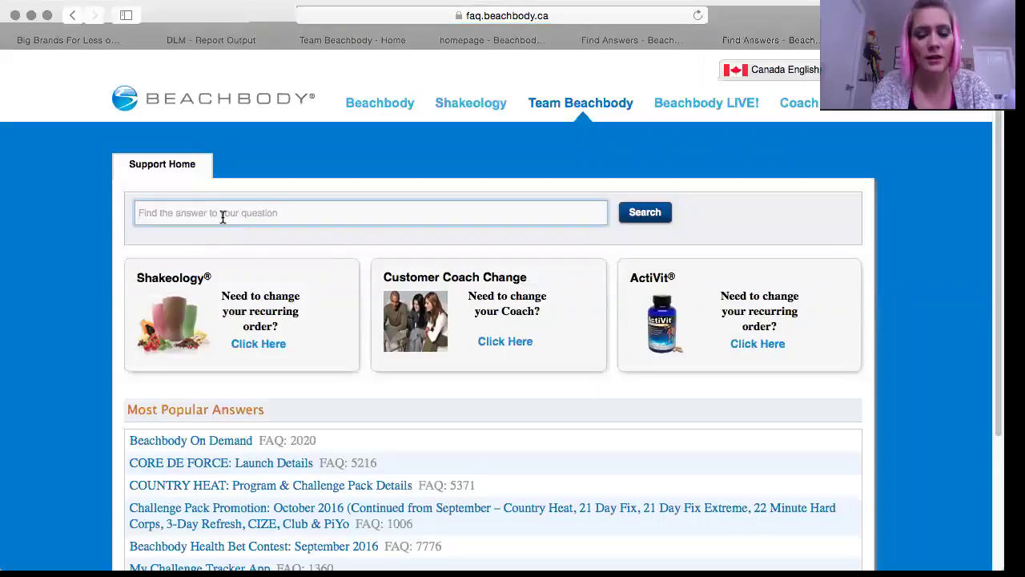
pyautogui.write('9658')
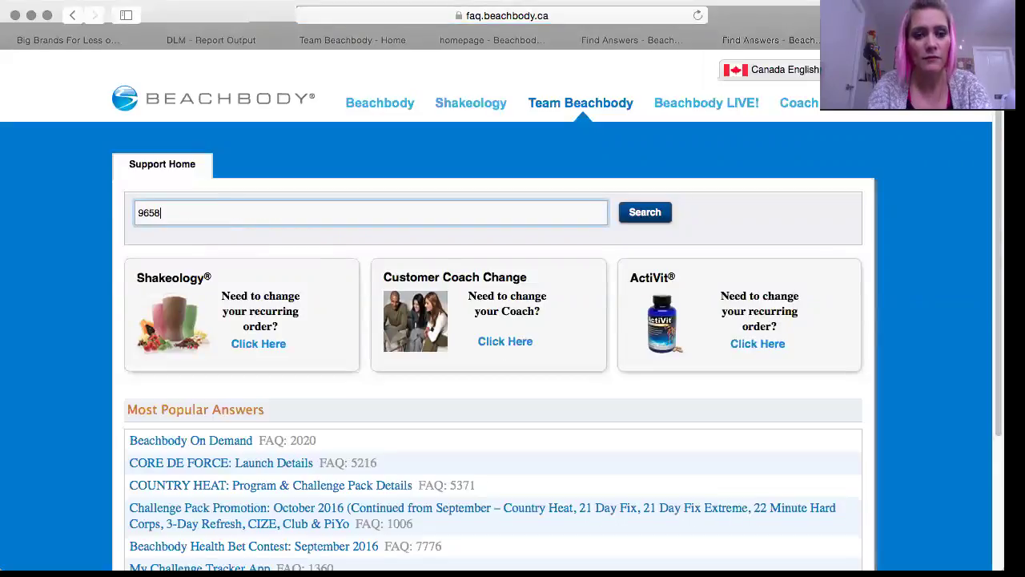
pyautogui.click(630, 218)
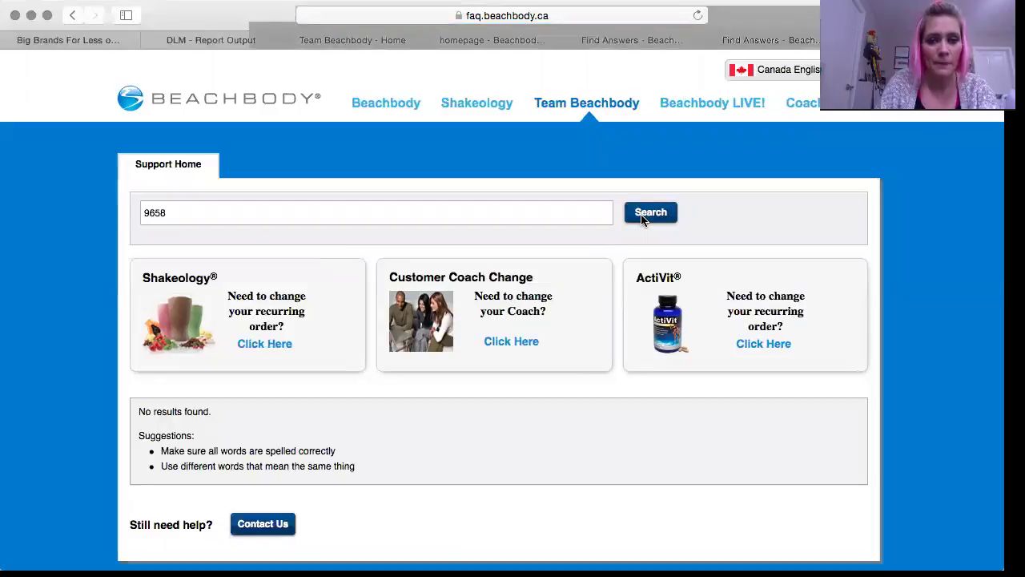
# - Search 'how to cancel beach body on demand membership' and open the Premium Club Trial Membership answer
pyautogui.moveTo(181, 210); pyautogui.dragTo(122, 215)
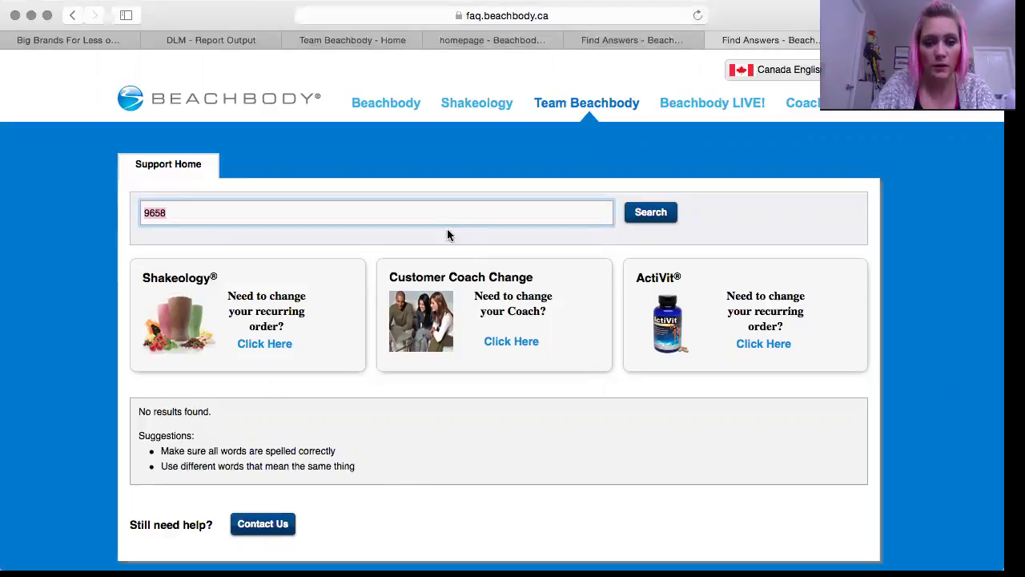
pyautogui.write('how to cancel beach body on demand membership')
pyautogui.click(651, 213)
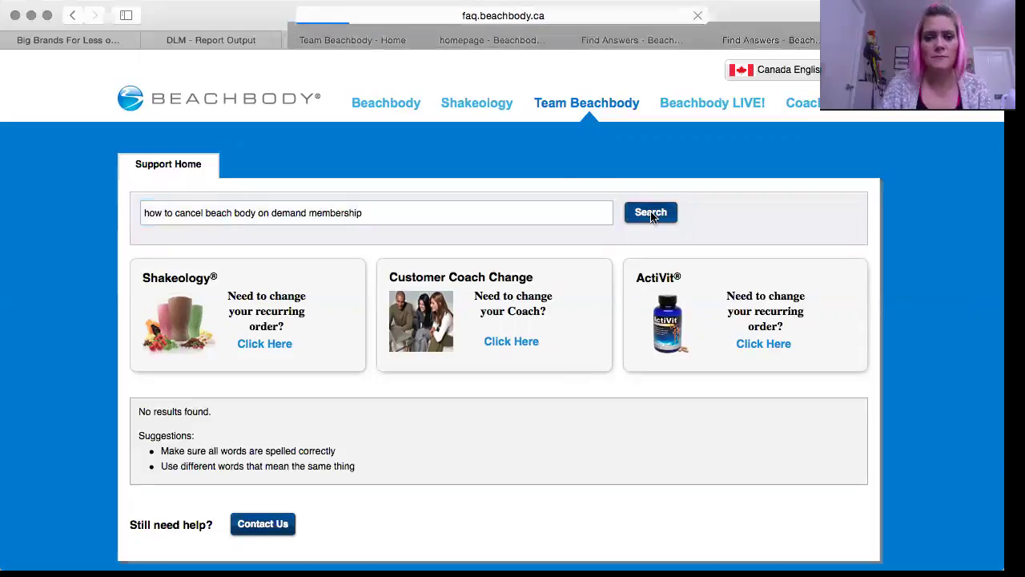
pyautogui.scroll(-3, 653, 217)
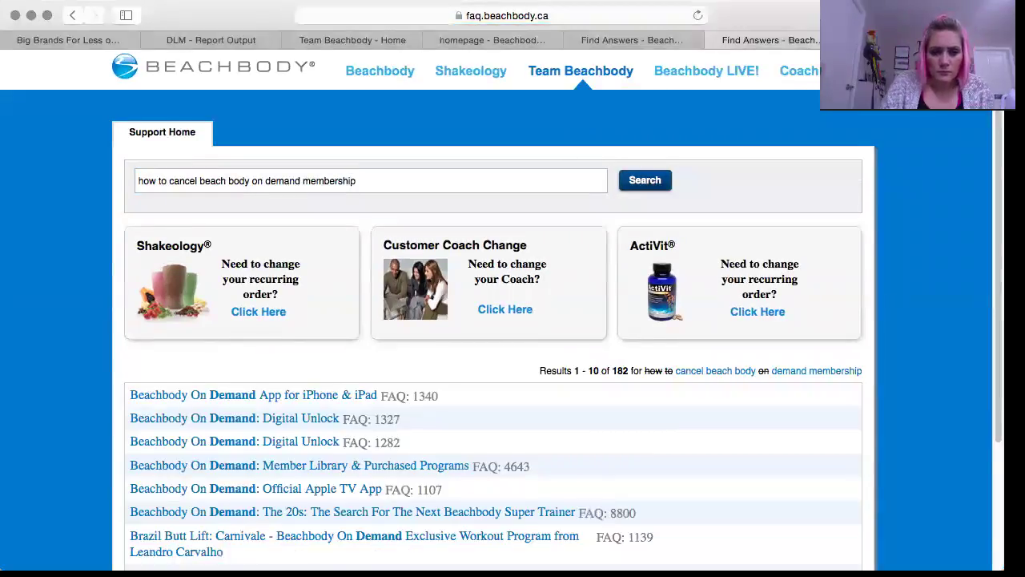
pyautogui.scroll(-1, 513, 321)
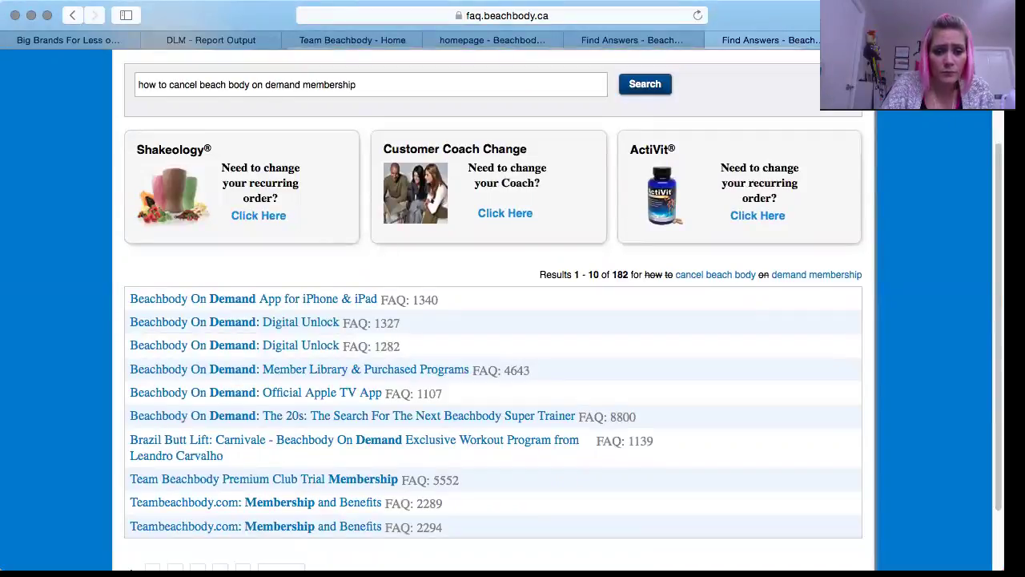
pyautogui.click(259, 478)
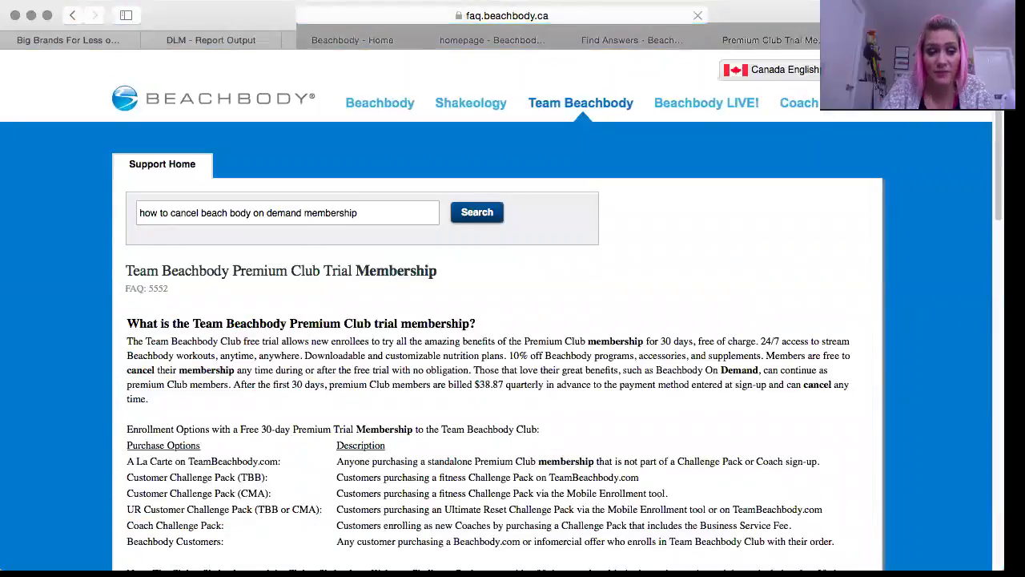
# - Scroll to the cancel section of the trial membership answer and follow the FAQ 9658 link
pyautogui.scroll(-2, 259, 478)
pyautogui.scroll(-5, 501, 321)
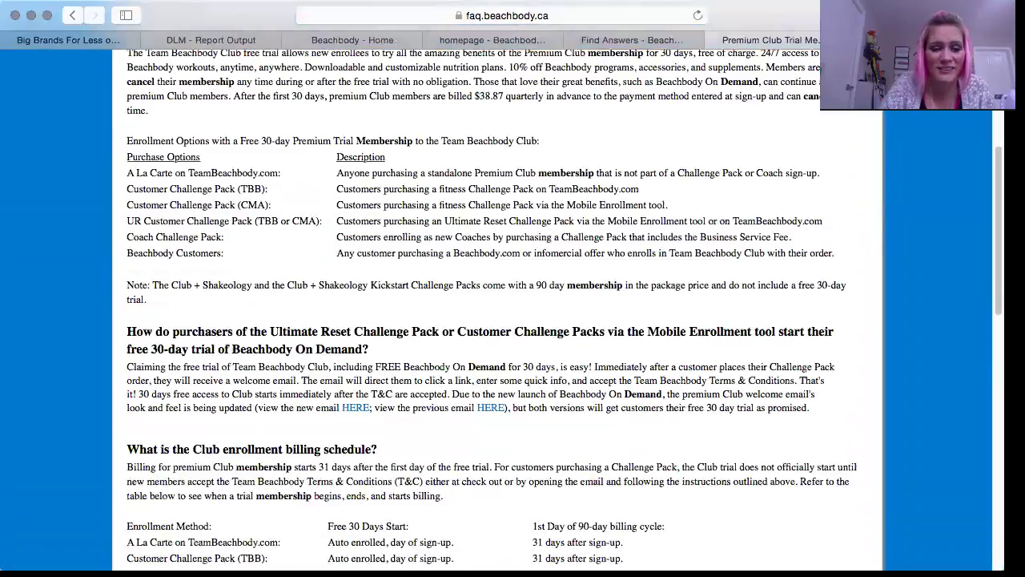
pyautogui.scroll(-4, 132, 425)
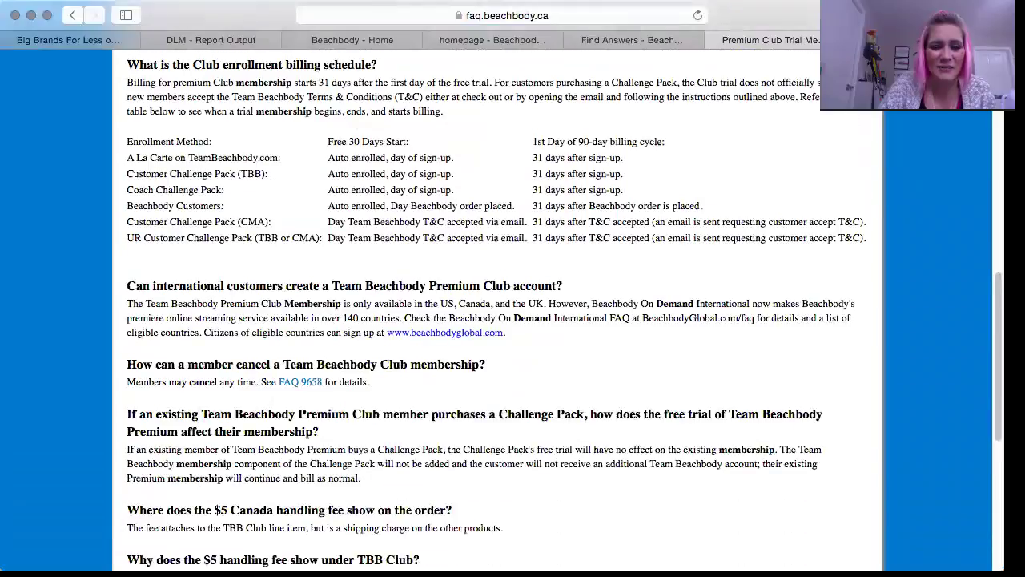
pyautogui.click(311, 351)
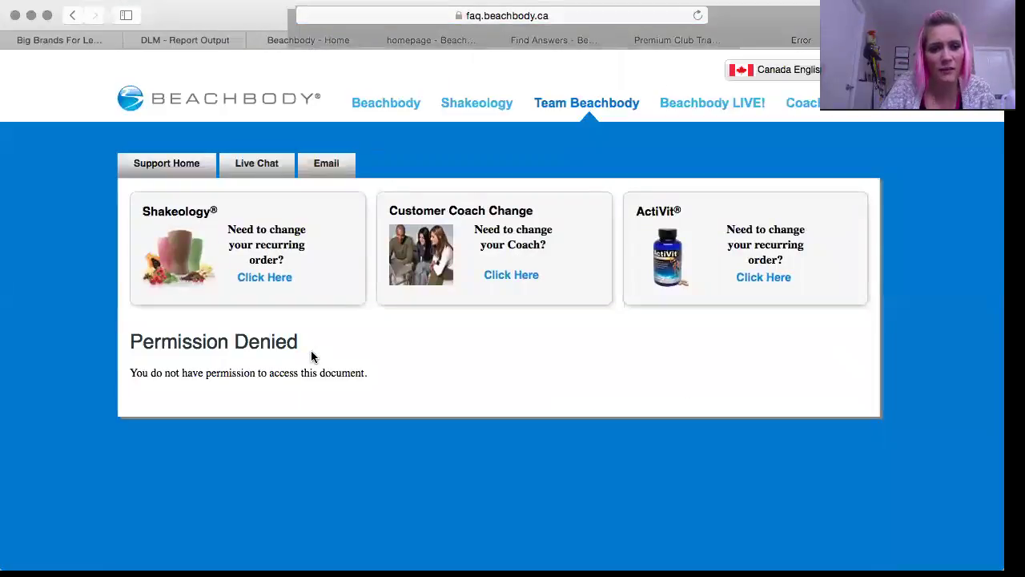
# - On the Email form, pick Beachbody Customer and 'Request Not Listed' to reach Live Chat
pyautogui.click(327, 168)
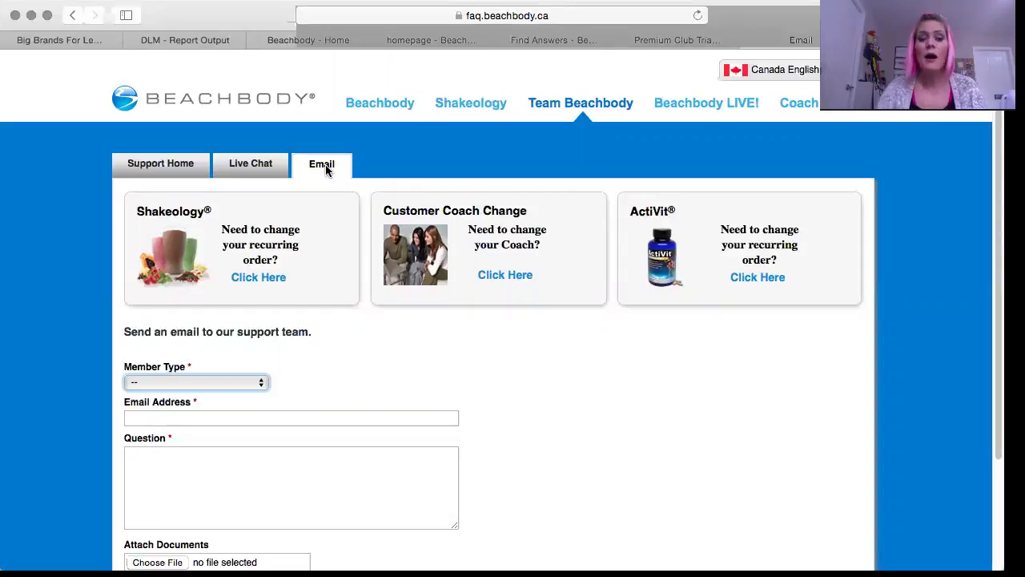
pyautogui.click(262, 386)
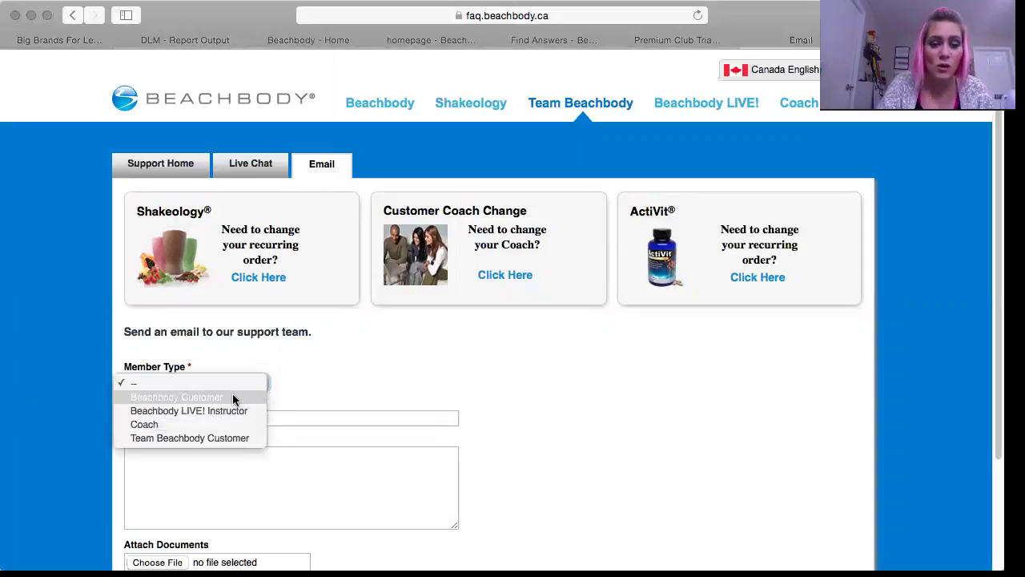
pyautogui.click(231, 399)
pyautogui.click(173, 419)
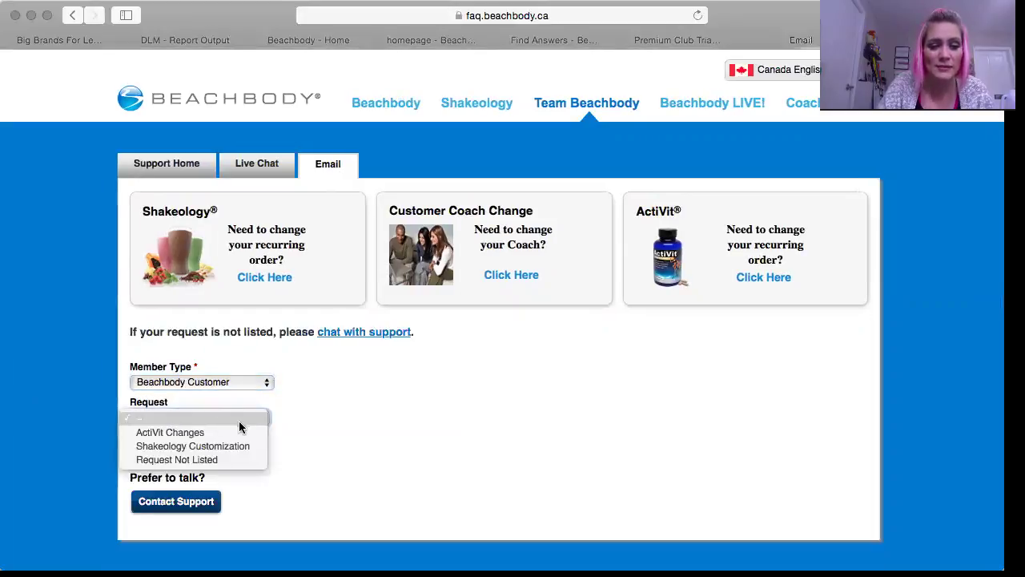
pyautogui.click(205, 460)
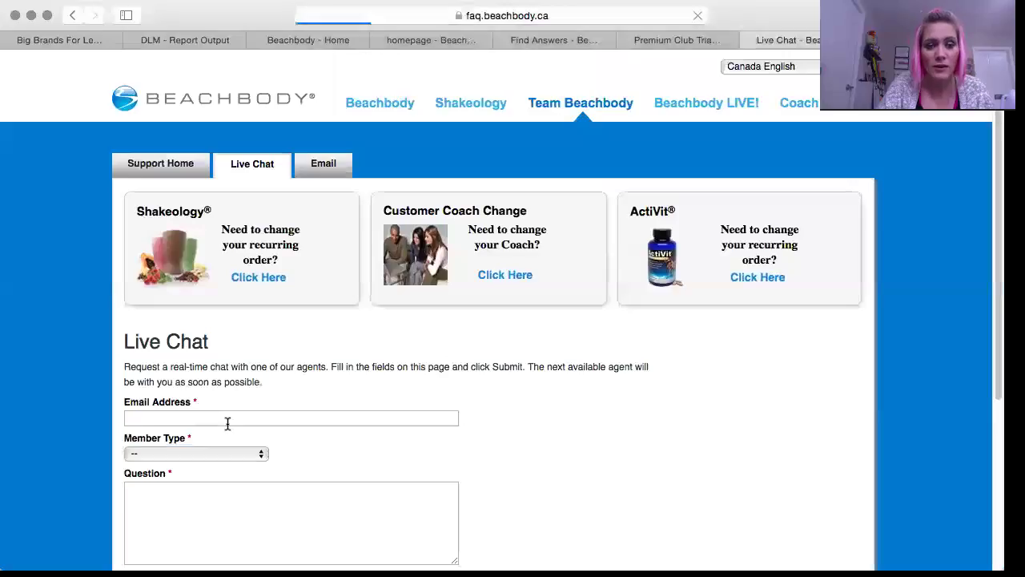
# - Set the Live Chat member type to Beachbody Customer and request type to Cancellation
pyautogui.click(191, 417)
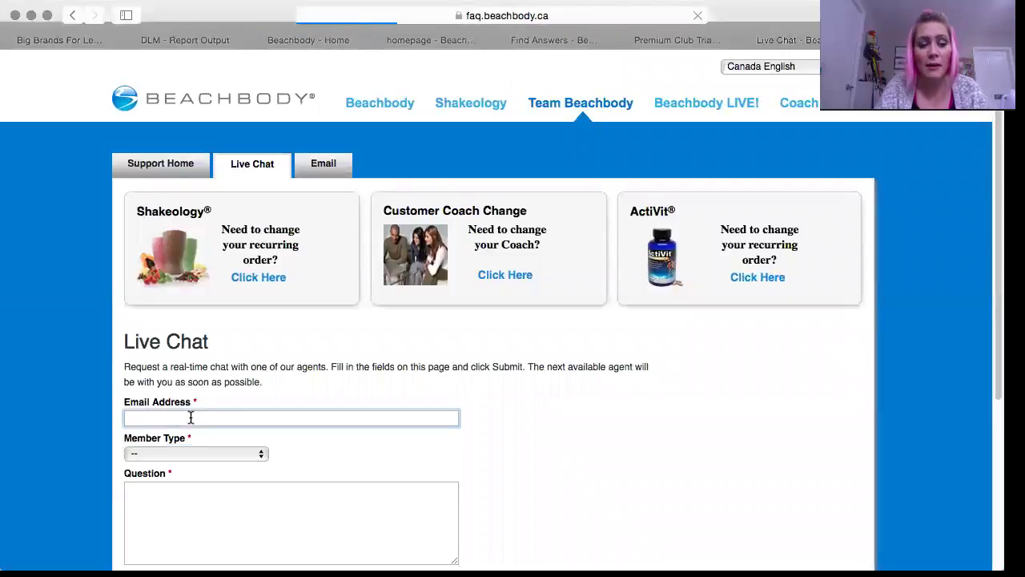
pyautogui.click(259, 453)
pyautogui.click(258, 467)
pyautogui.click(259, 456)
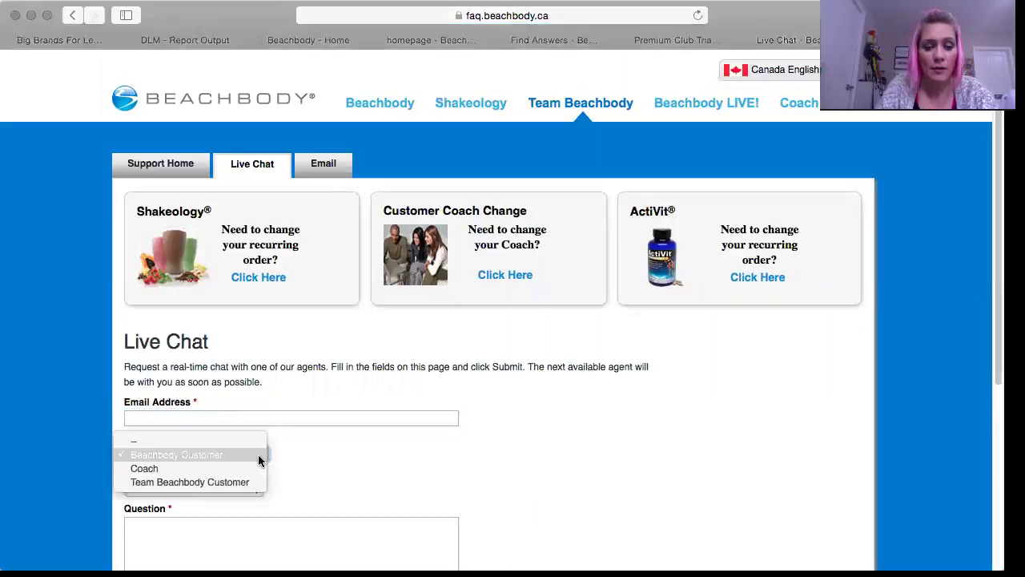
pyautogui.click(249, 456)
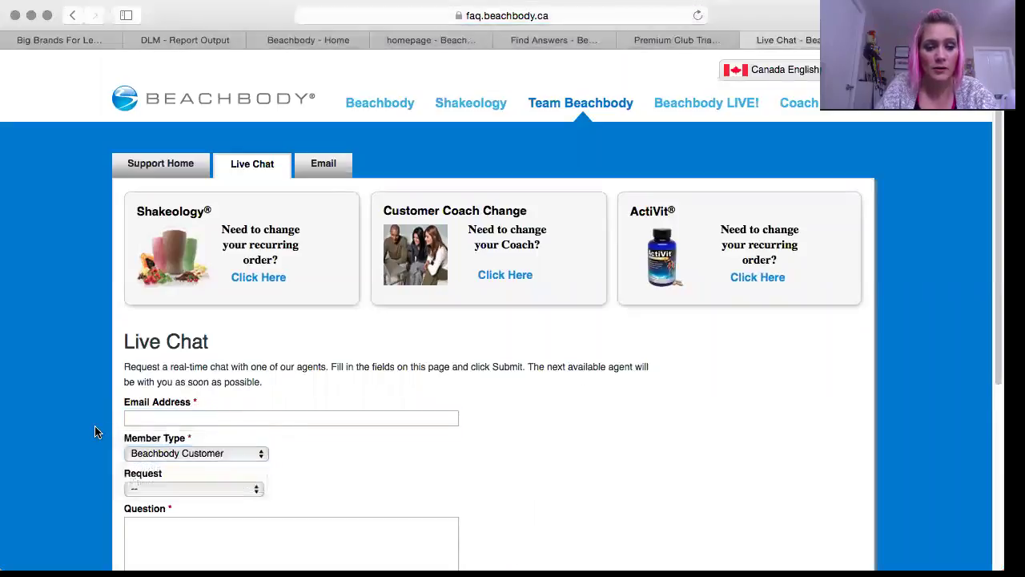
pyautogui.scroll(-5, 95, 432)
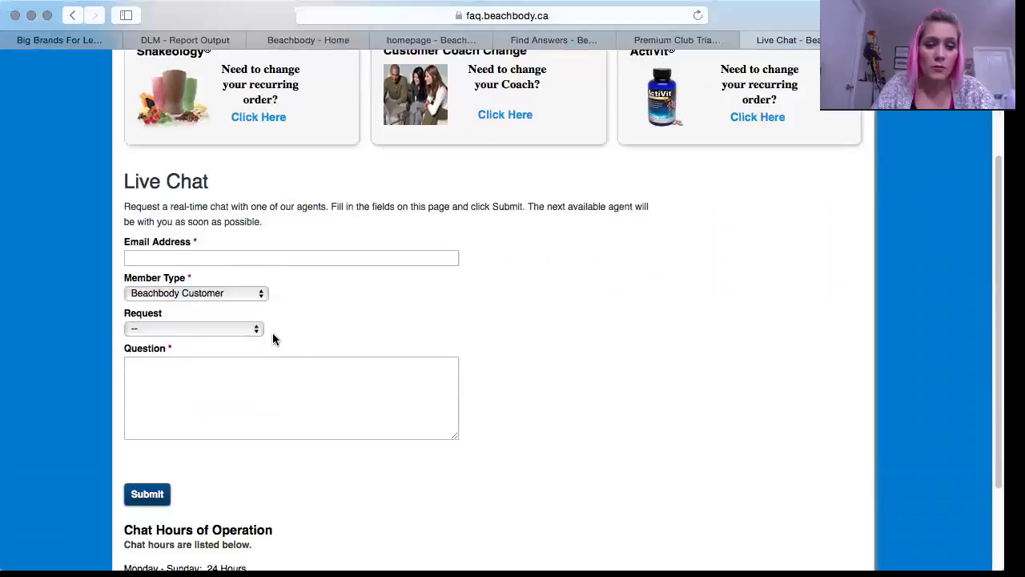
pyautogui.click(250, 330)
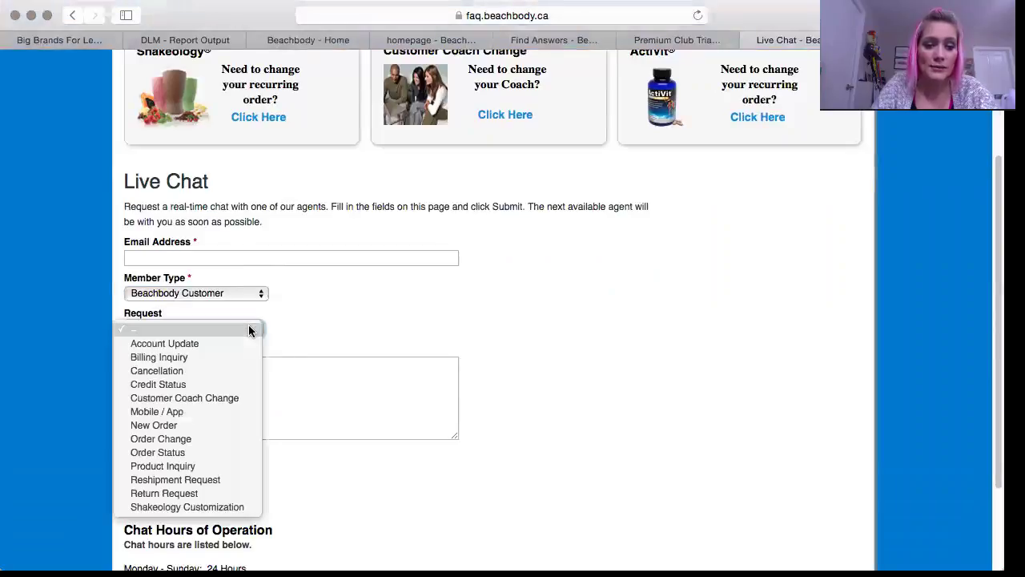
pyautogui.click(227, 370)
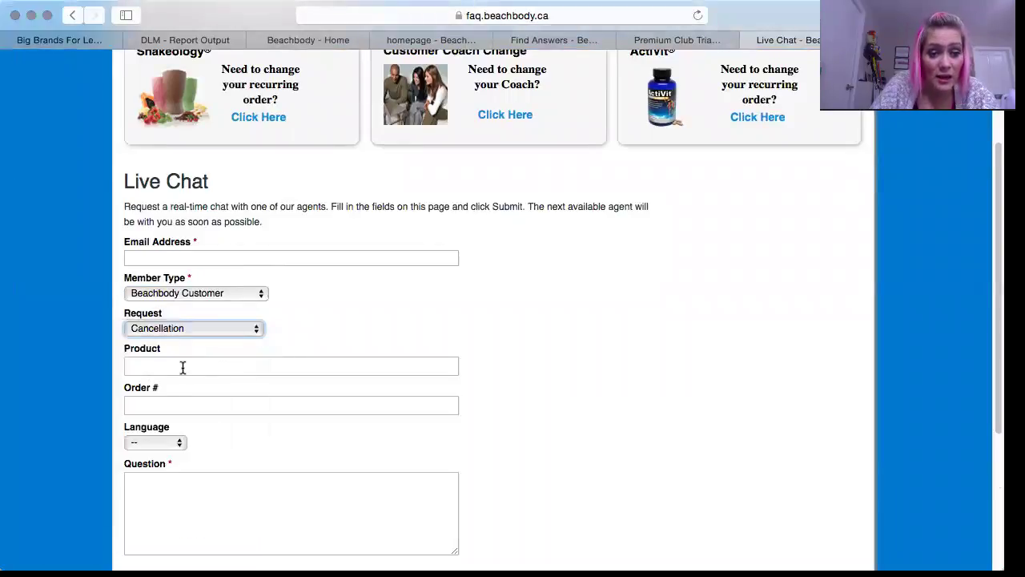
# - Enter 'Beachbody trial membership' as the Product, leaving the Order # blank
pyautogui.click(181, 367)
pyautogui.write('Beachbody trial membership')
pyautogui.click(155, 406)
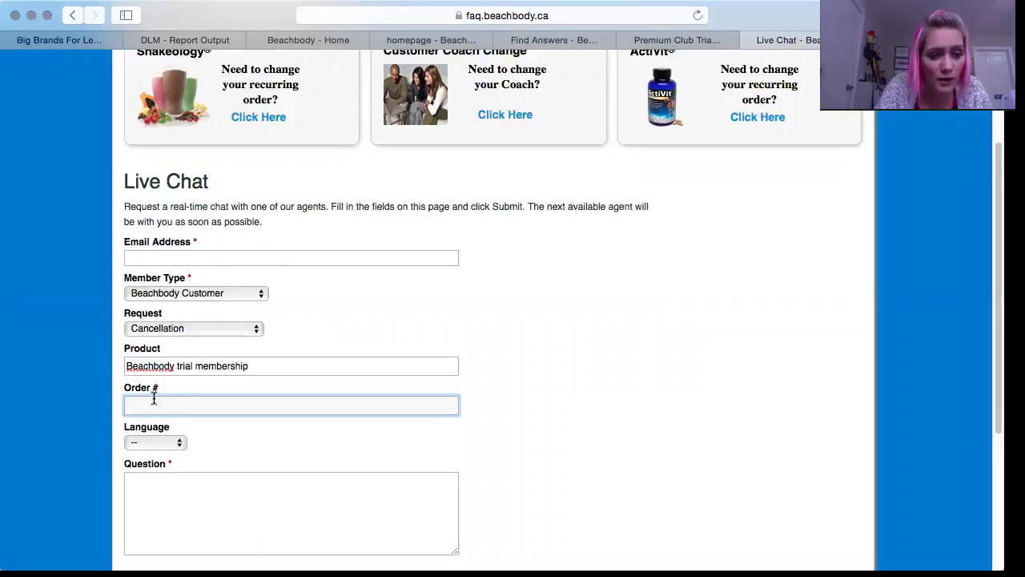
pyautogui.click(85, 393)
pyautogui.scroll(-1, 84, 394)
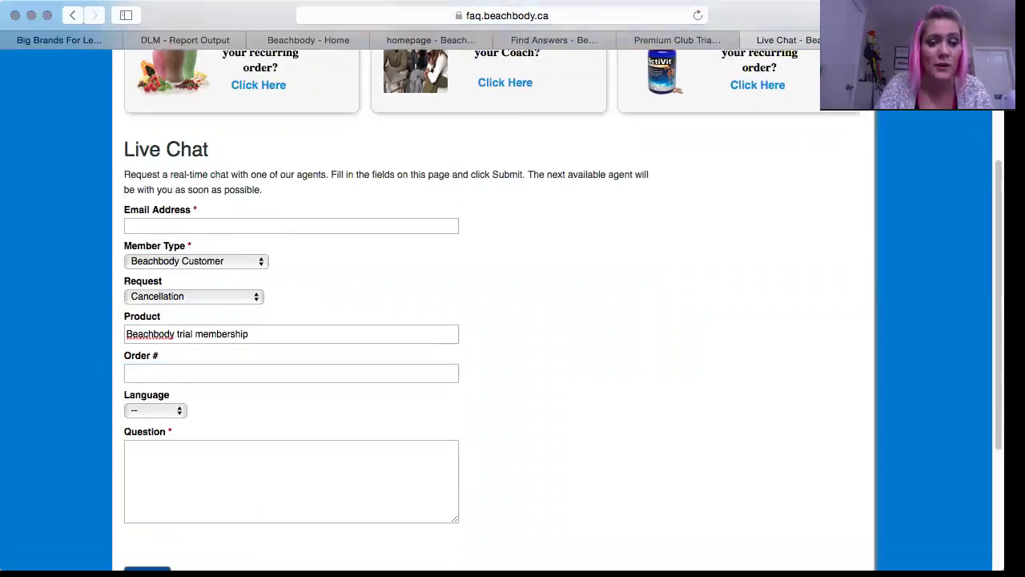
pyautogui.scroll(-5, 100, 389)
# - Write a question asking to cancel the free trial of Beachbody On Demand, fixing typos
pyautogui.click(227, 382)
pyautogui.write('i would like to cancel my free trial o fB')
pyautogui.press('BackSpace')
pyautogui.press('BackSpace')
pyautogui.press('BackSpace')
pyautogui.write('f Beacb')
pyautogui.press('BackSpace')
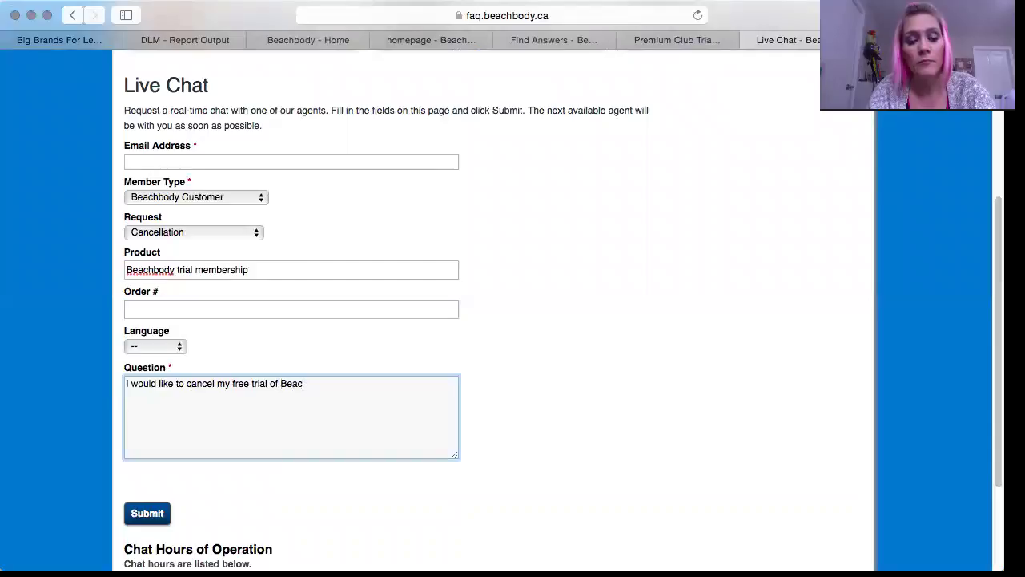
pyautogui.write('hbody on demand')
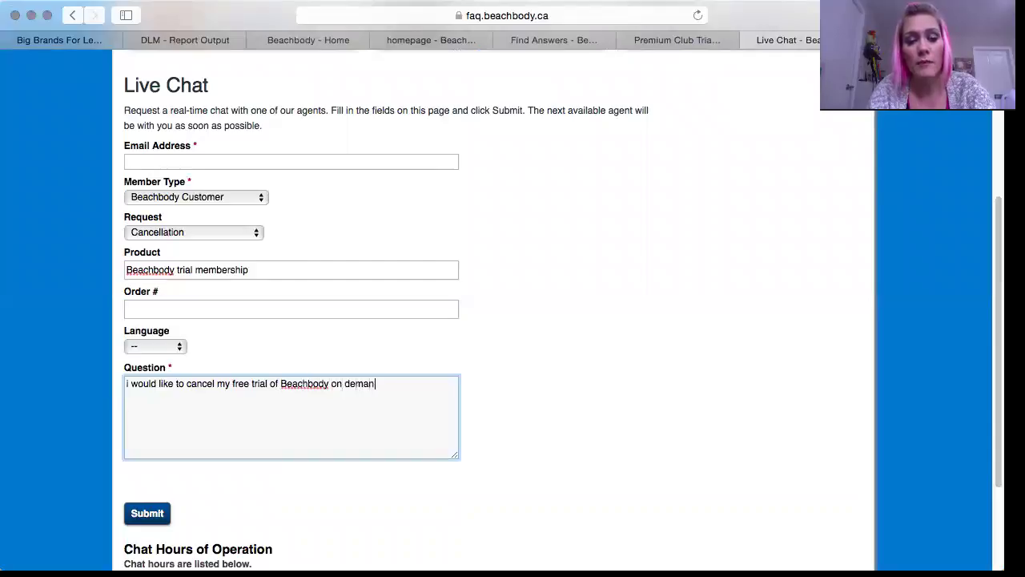
pyautogui.click(77, 492)
pyautogui.scroll(-5, 77, 492)
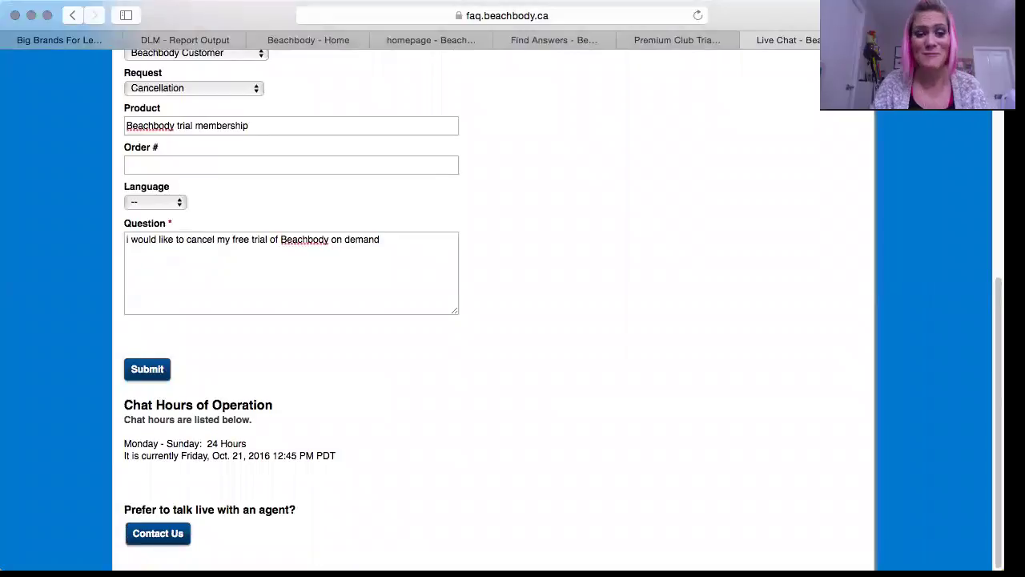
pyautogui.scroll(1, 496, 320)
pyautogui.scroll(-1, 497, 321)
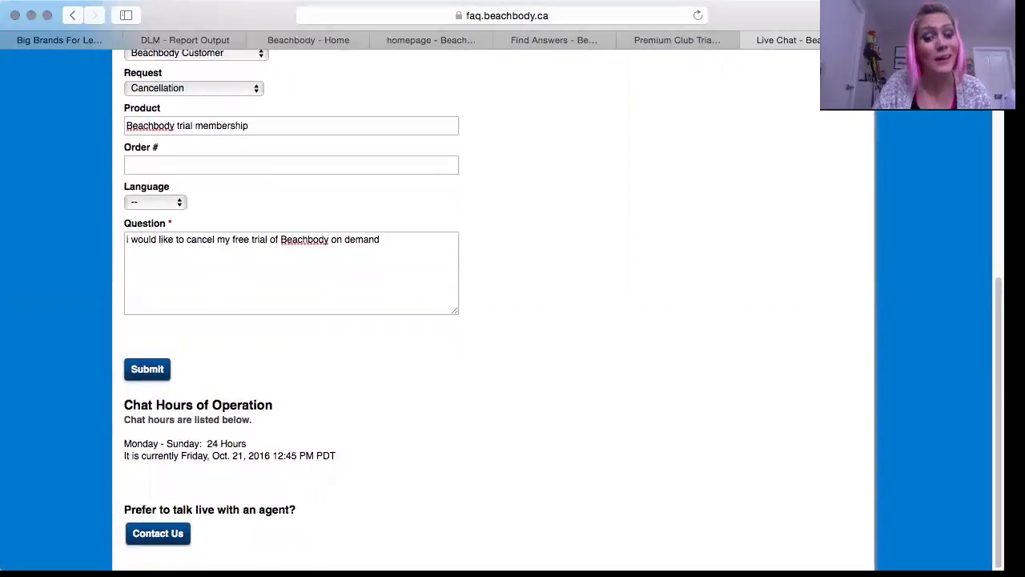
pyautogui.scroll(10, 496, 321)
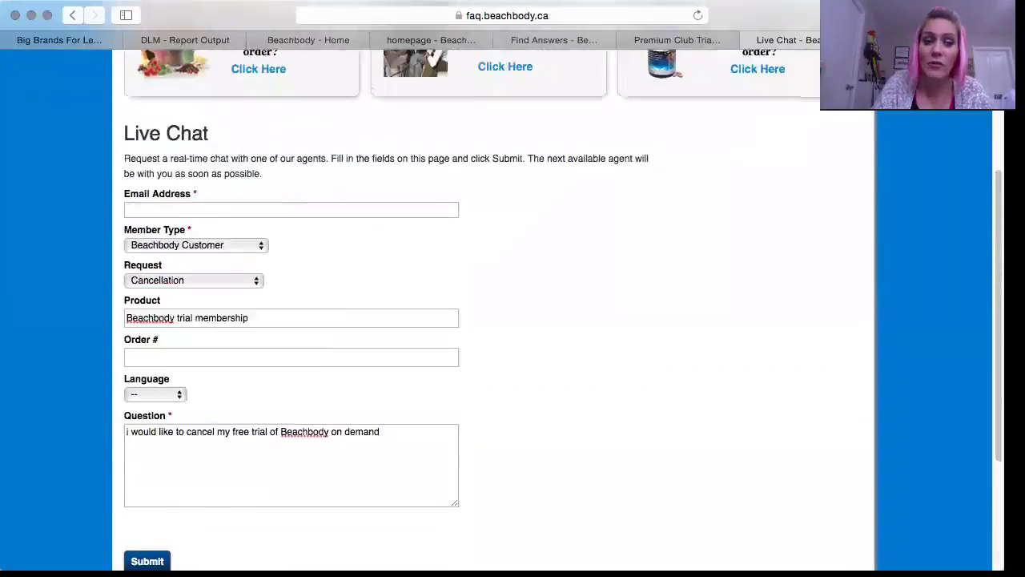
pyautogui.scroll(1, 496, 320)
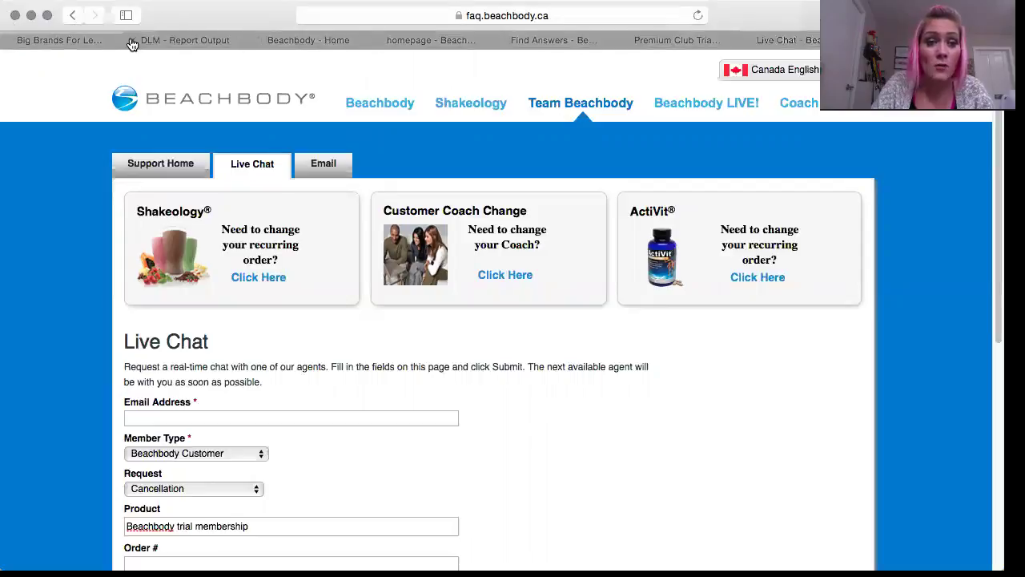
# - From the Beachbody - Home tab, go through Help/FAQs to the Live Chat page
pyautogui.click(305, 40)
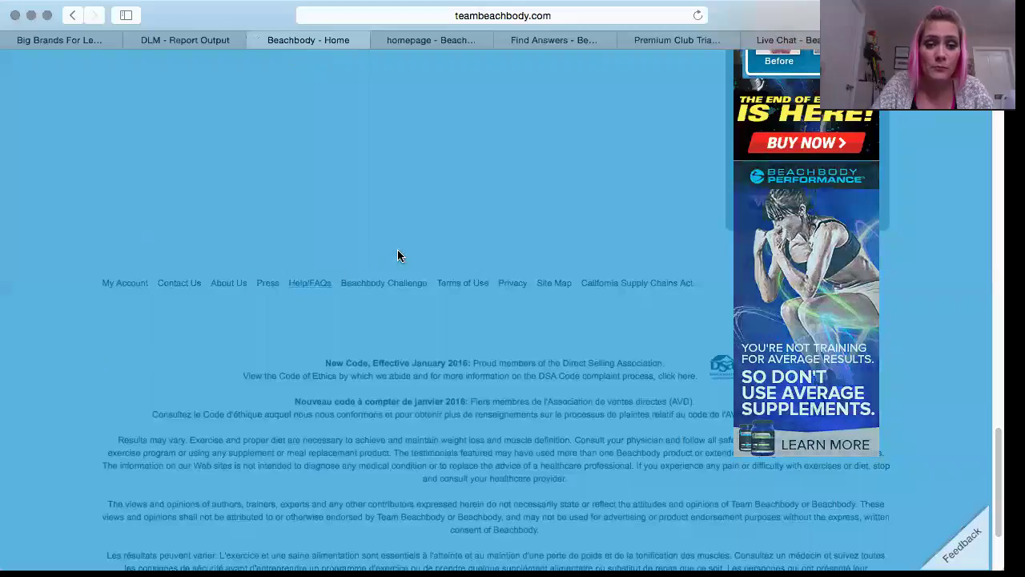
pyautogui.click(306, 284)
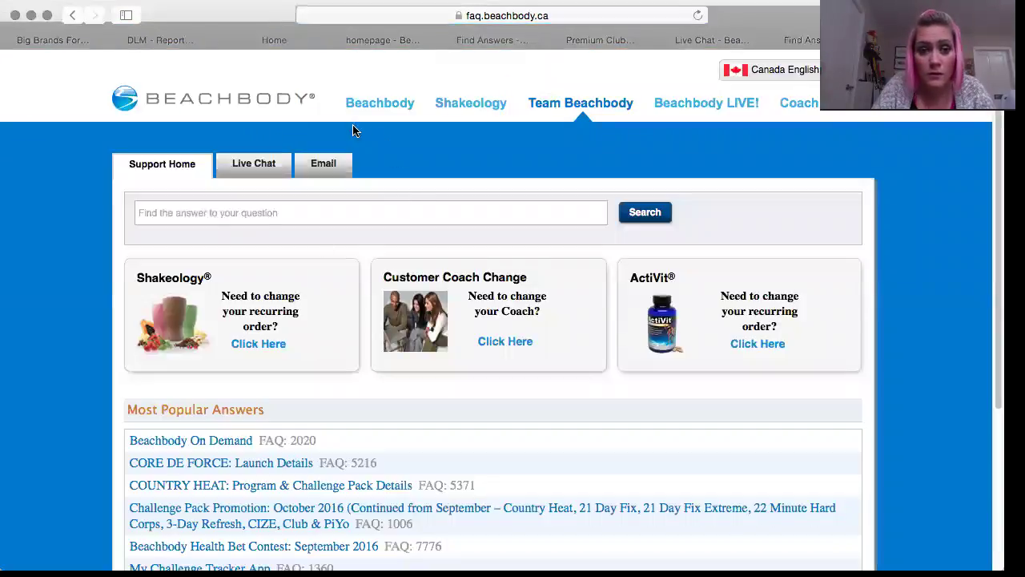
pyautogui.click(247, 167)
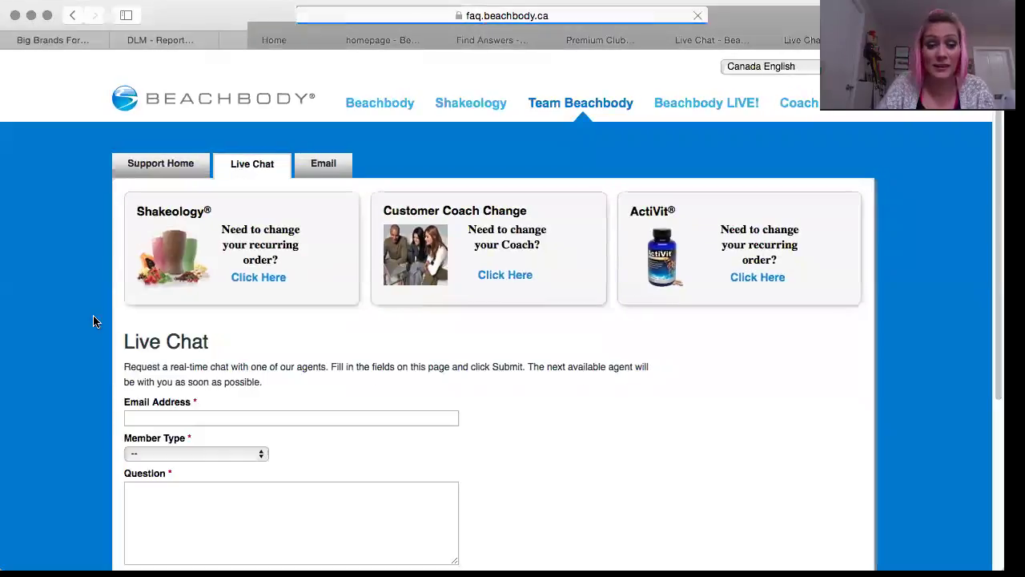
pyautogui.scroll(-5, 57, 355)
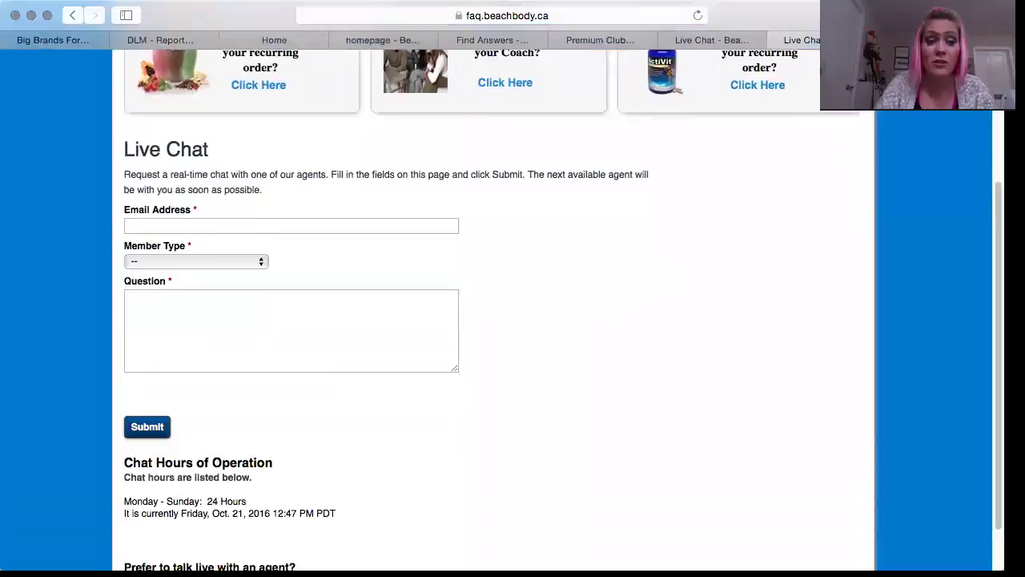
# - Check the member type and Question fields of the Live Chat form, leaving them empty
pyautogui.click(219, 262)
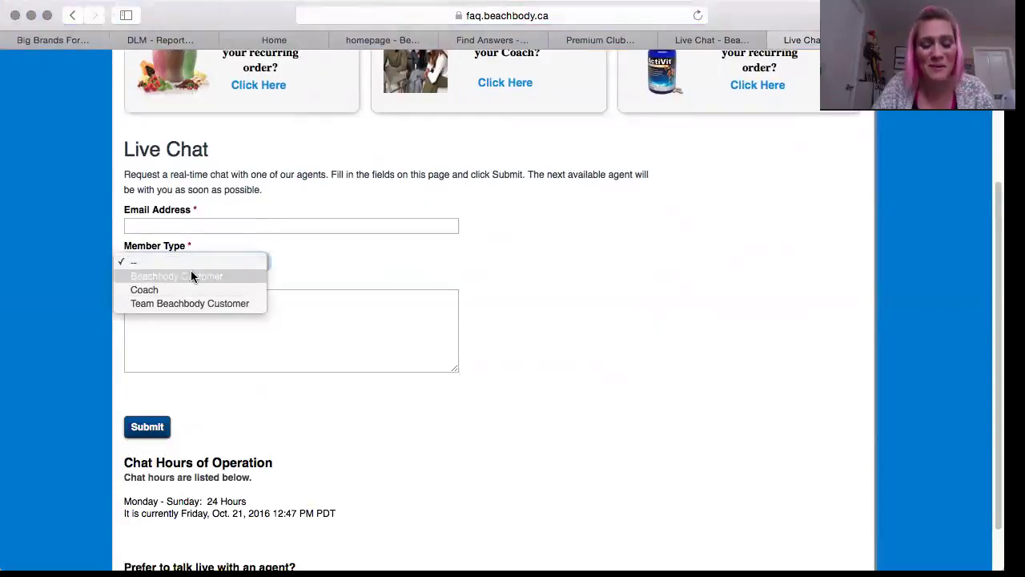
pyautogui.click(75, 252)
pyautogui.click(195, 331)
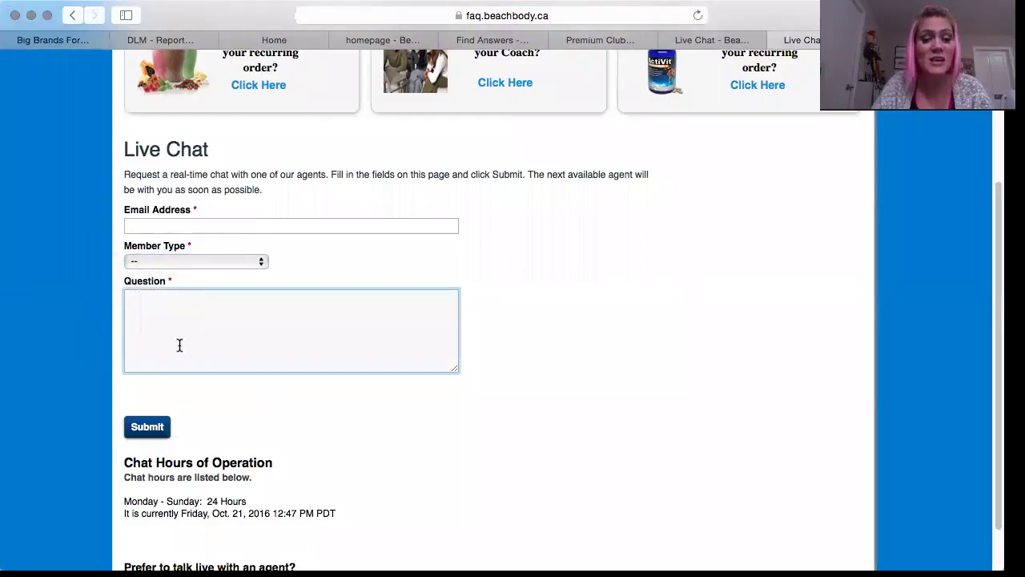
pyautogui.click(74, 361)
pyautogui.scroll(-2, 73, 361)
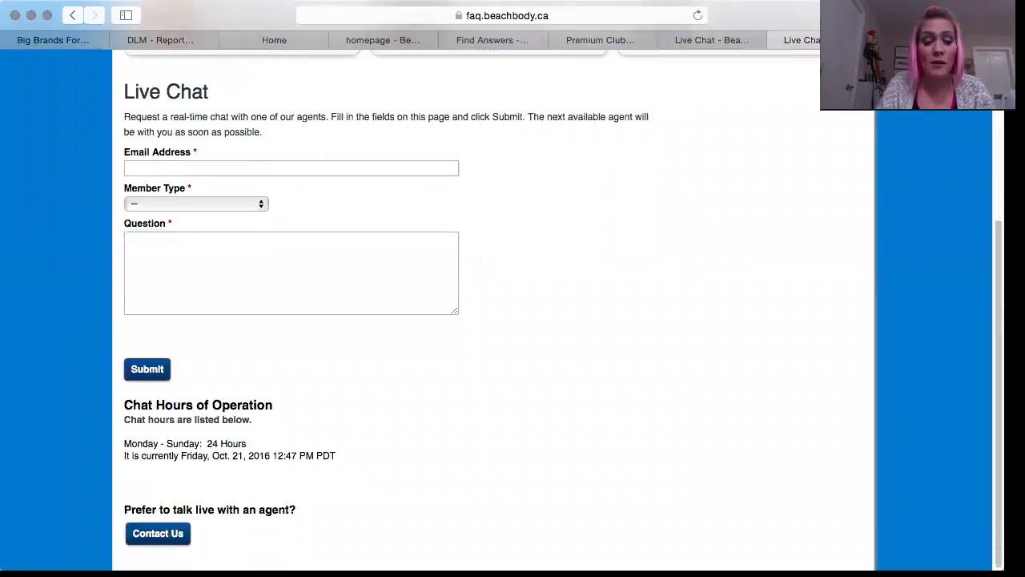